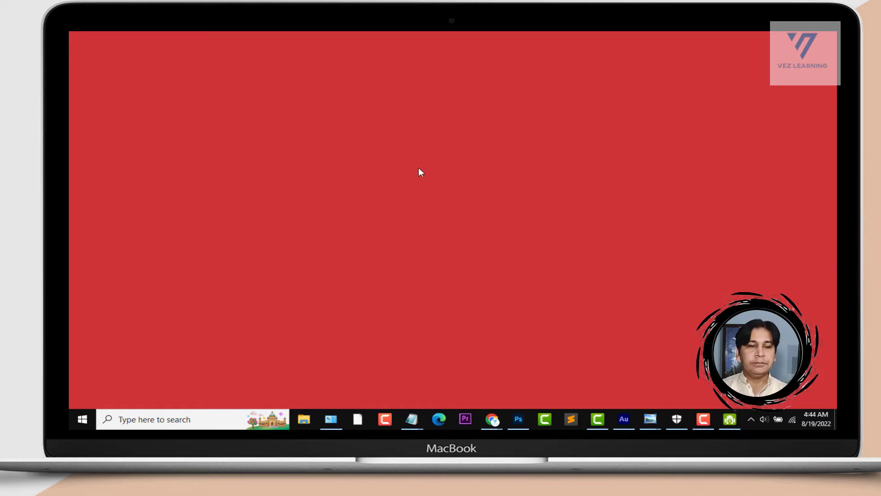
Search Windows for 'excel' and launch the Excel app from Best match
{"action": "left_click", "coordinate": [155, 419]}
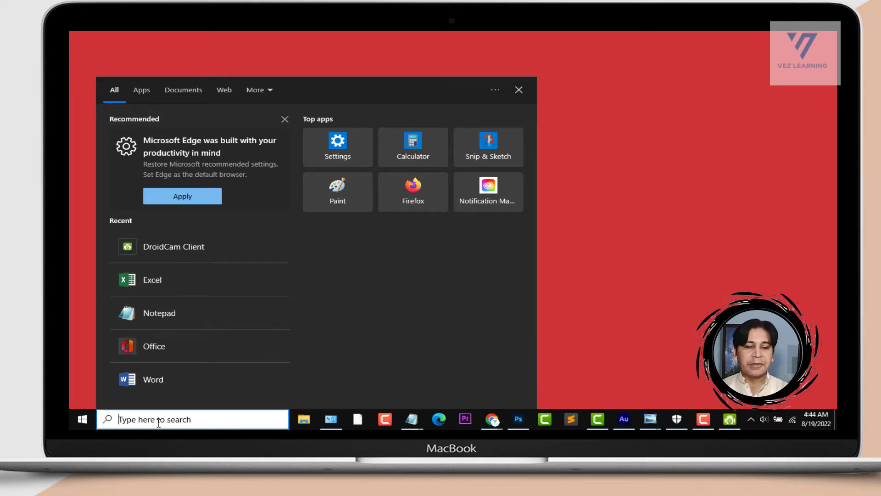
{"action": "type", "text": "excel"}
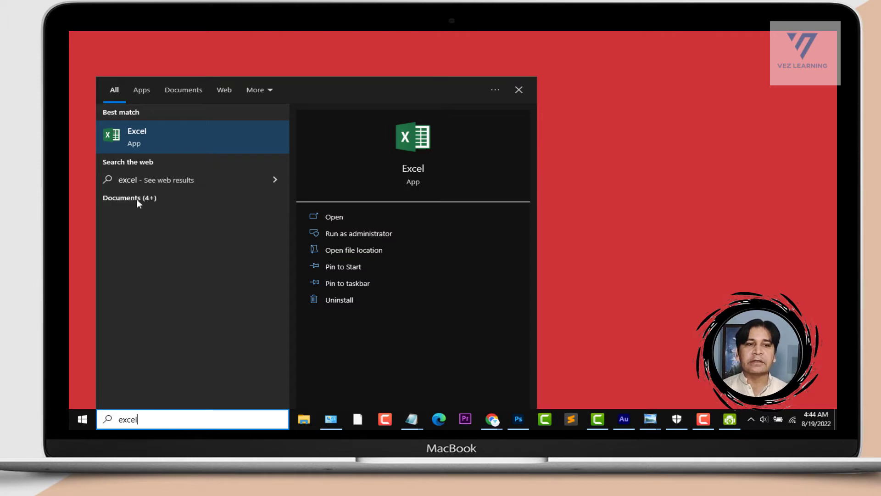
{"action": "left_click", "coordinate": [142, 132]}
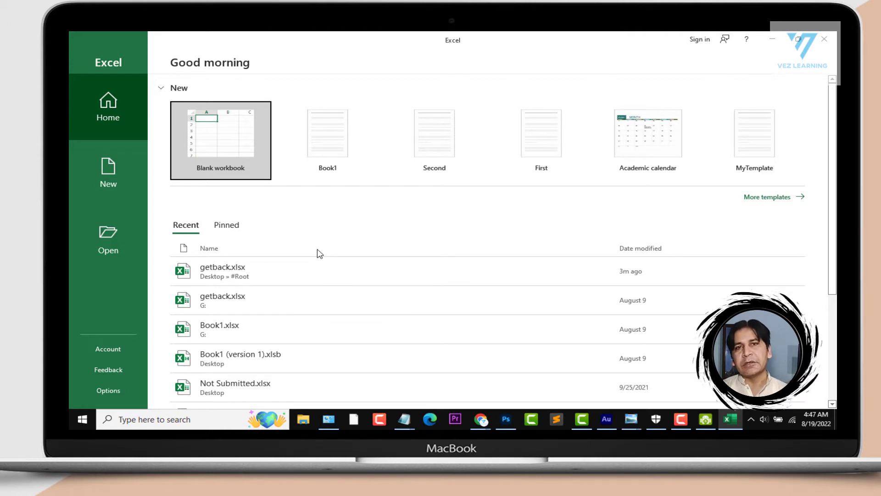
{"action": "mouse_move", "coordinate": [222, 271]}
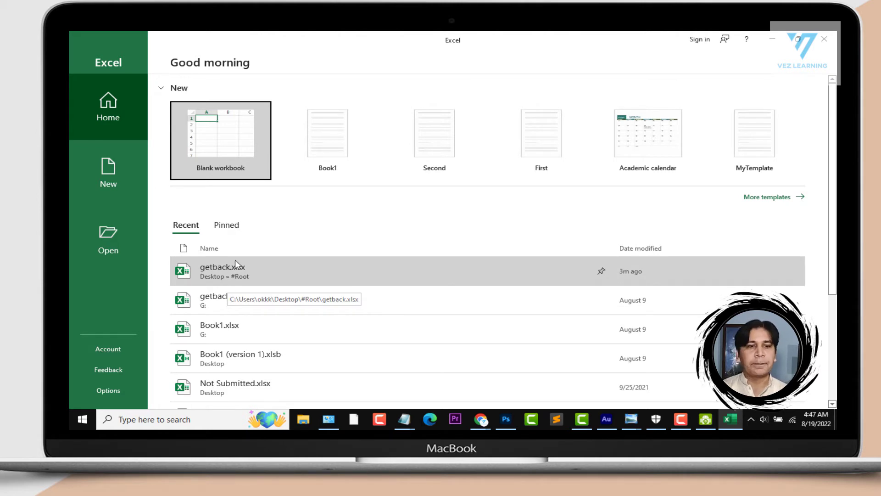
{"action": "left_click", "coordinate": [233, 228]}
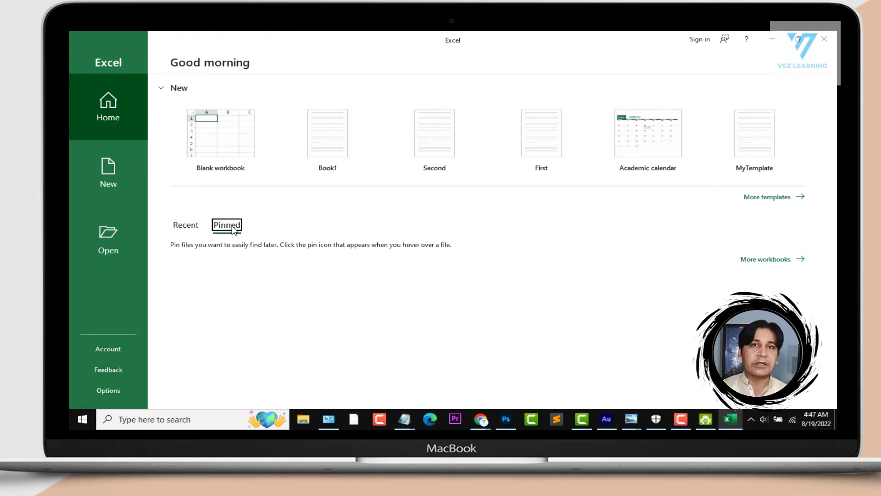
{"action": "left_click", "coordinate": [180, 225]}
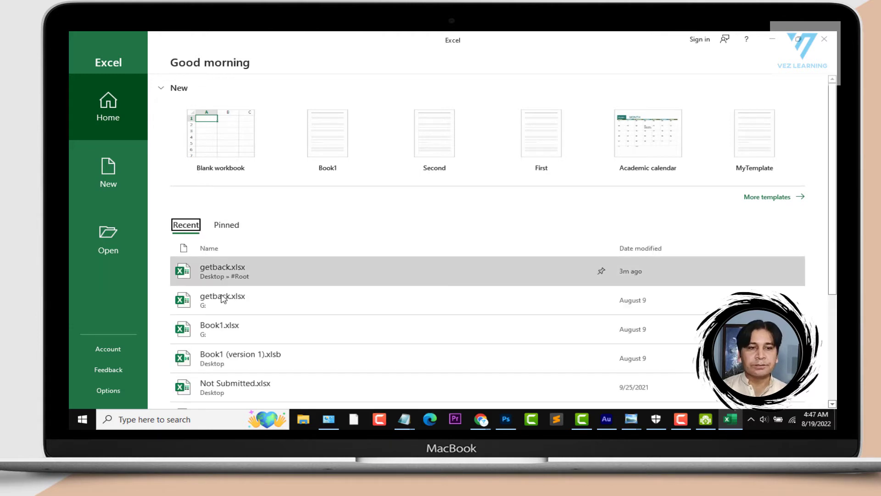
{"action": "scroll", "coordinate": [321, 281], "scroll_direction": "down", "scroll_amount": 3}
{"action": "scroll", "coordinate": [315, 291], "scroll_direction": "up", "scroll_amount": 3}
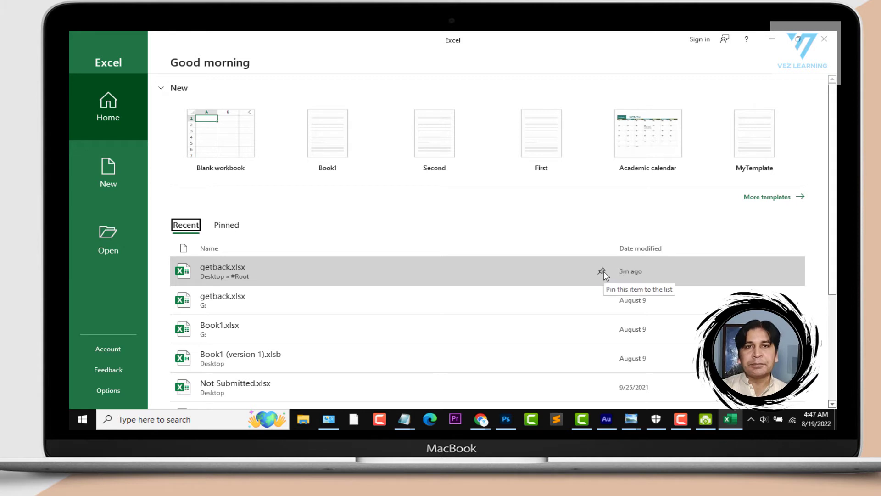
{"action": "left_click", "coordinate": [602, 272]}
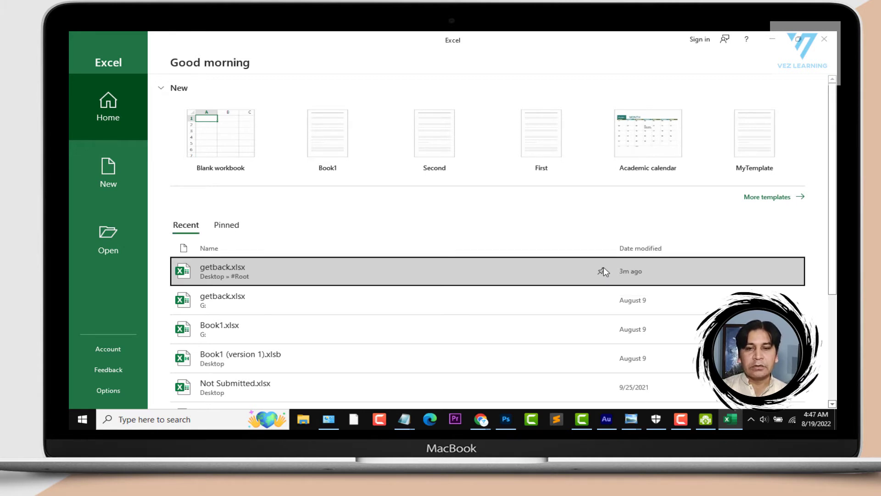
{"action": "scroll", "coordinate": [605, 266], "scroll_direction": "down", "scroll_amount": 3}
{"action": "scroll", "coordinate": [271, 173], "scroll_direction": "up", "scroll_amount": 2}
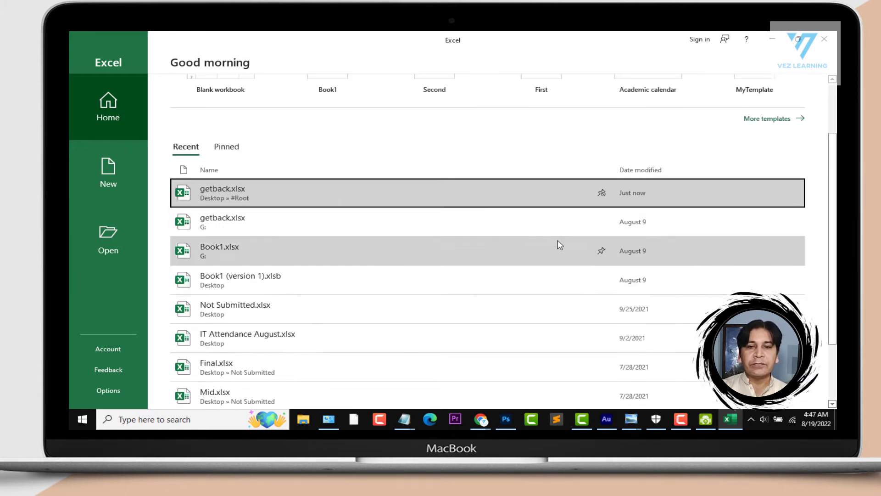
{"action": "left_click", "coordinate": [227, 148]}
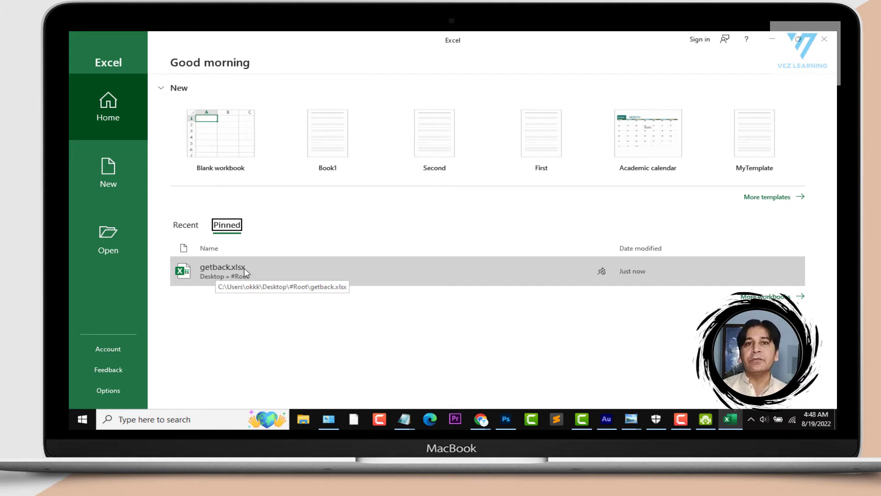
{"action": "left_click", "coordinate": [602, 272]}
{"action": "left_click", "coordinate": [184, 225]}
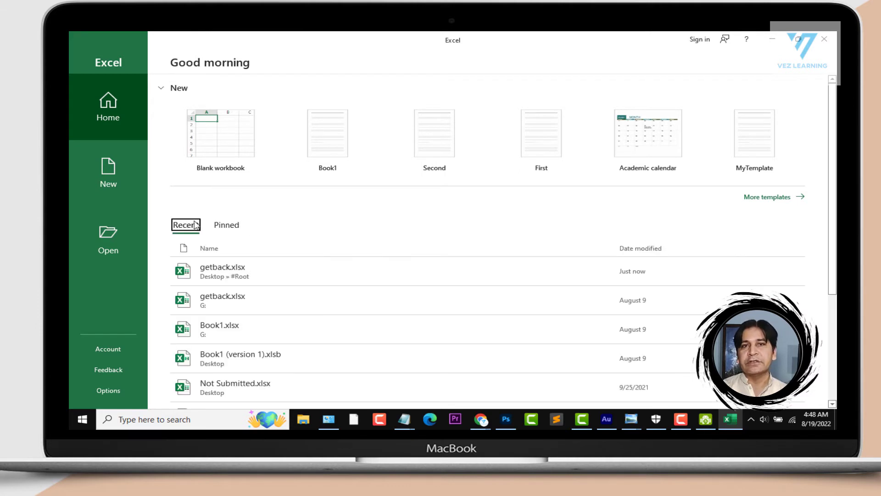
{"action": "mouse_move", "coordinate": [280, 323]}
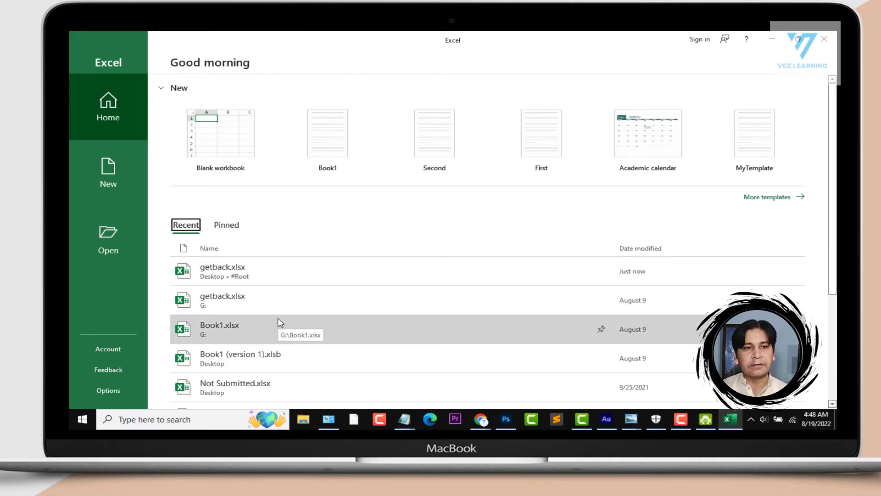
Browse the New page's templates such as Academic calendar, MyTemplate and Weekly attendance report
{"action": "left_click", "coordinate": [122, 175]}
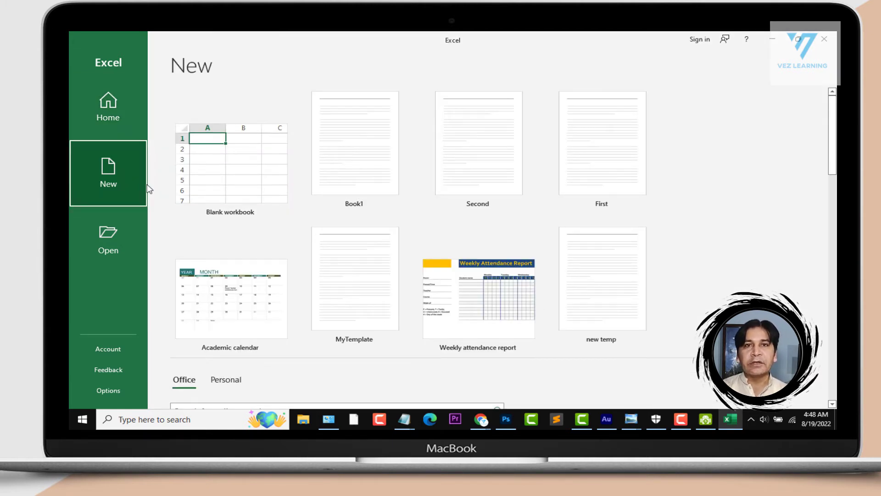
{"action": "left_click", "coordinate": [90, 117]}
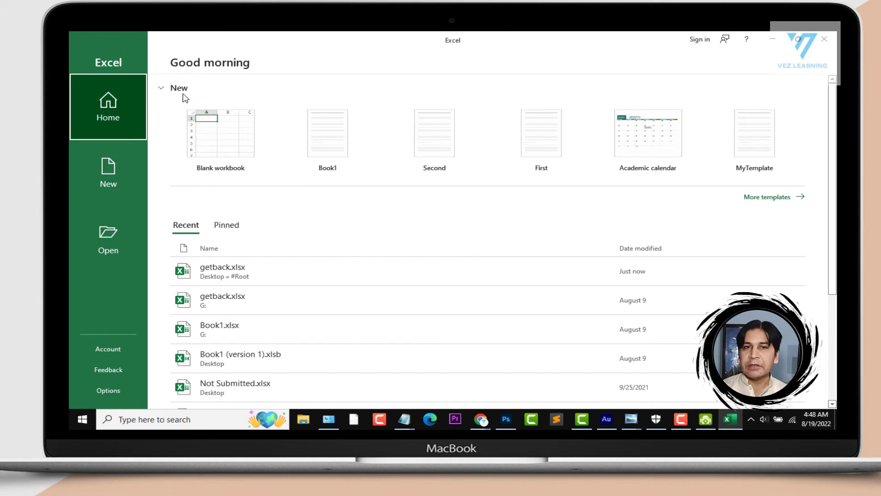
{"action": "left_click", "coordinate": [118, 165]}
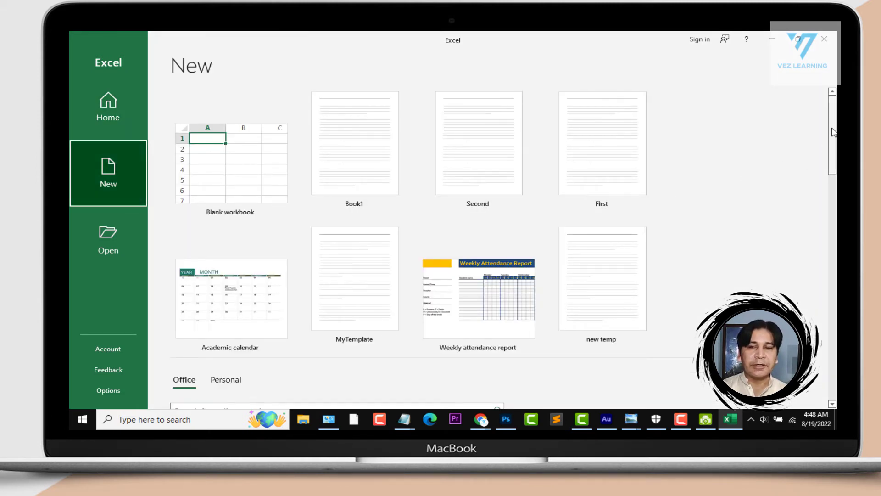
{"action": "left_click_drag", "start_coordinate": [834, 132], "coordinate": [834, 355]}
{"action": "scroll", "coordinate": [637, 324], "scroll_direction": "up", "scroll_amount": 2}
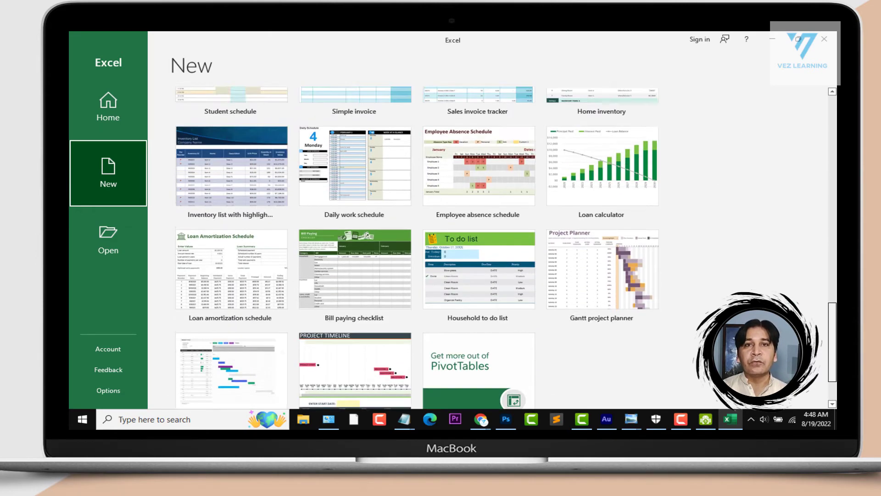
{"action": "scroll", "coordinate": [637, 324], "scroll_direction": "up", "scroll_amount": 3}
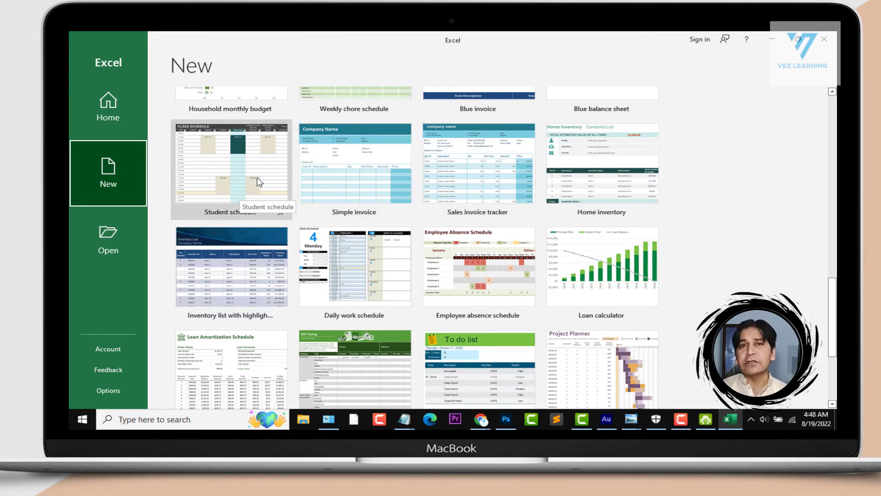
{"action": "scroll", "coordinate": [308, 193], "scroll_direction": "down", "scroll_amount": 2}
{"action": "scroll", "coordinate": [309, 193], "scroll_direction": "down", "scroll_amount": 2}
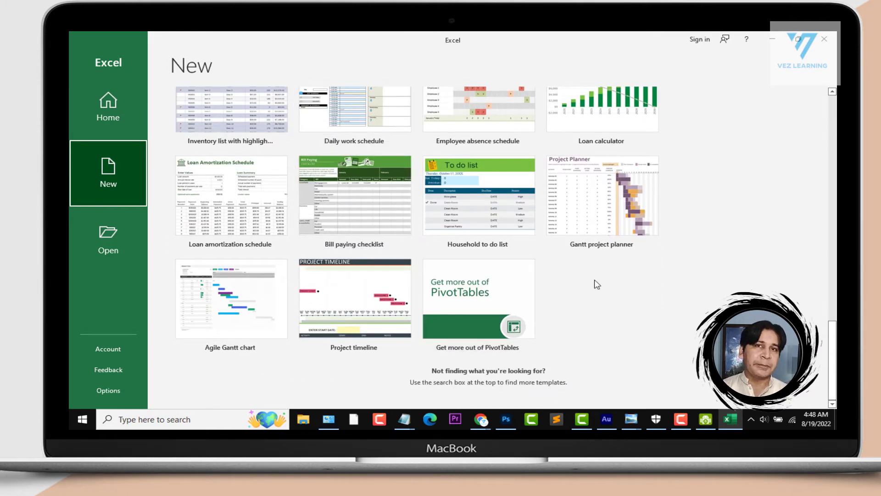
{"action": "mouse_move", "coordinate": [355, 358]}
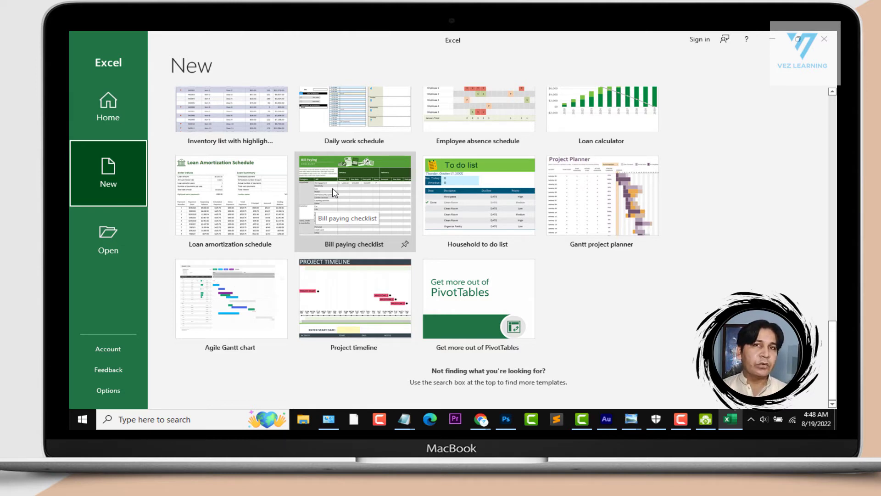
{"action": "left_click_drag", "start_coordinate": [832, 358], "coordinate": [833, 154]}
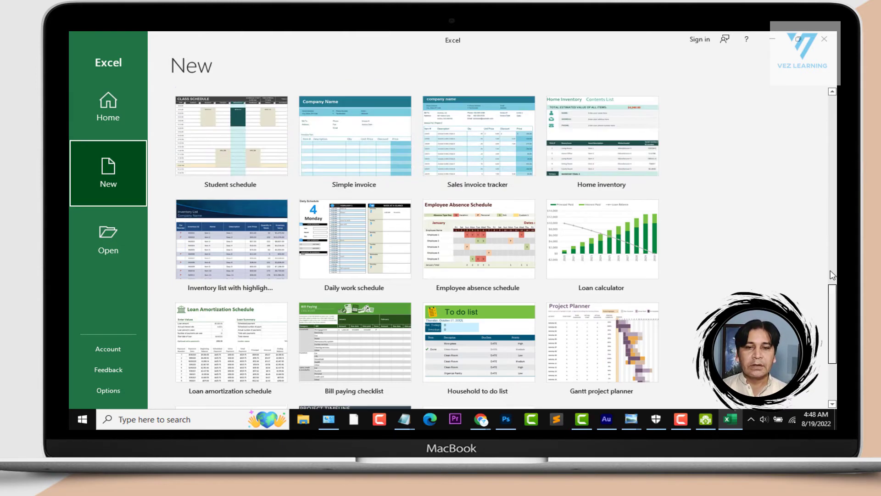
{"action": "scroll", "coordinate": [459, 206], "scroll_direction": "up", "scroll_amount": 2}
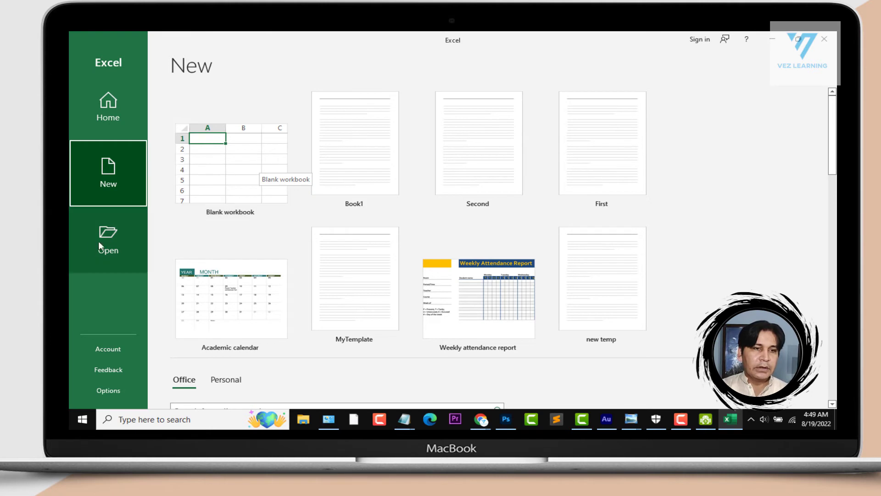
{"action": "scroll", "coordinate": [616, 252], "scroll_direction": "down", "scroll_amount": 3}
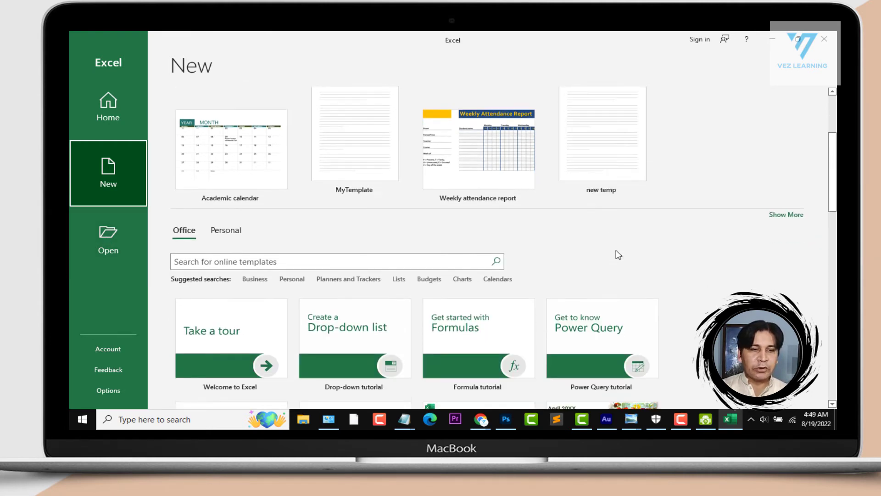
{"action": "left_click", "coordinate": [226, 232]}
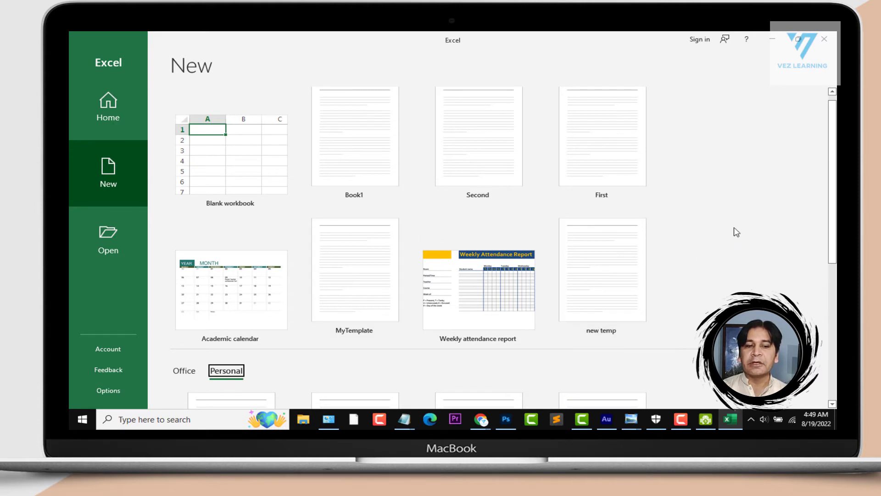
{"action": "scroll", "coordinate": [731, 238], "scroll_direction": "down", "scroll_amount": 3}
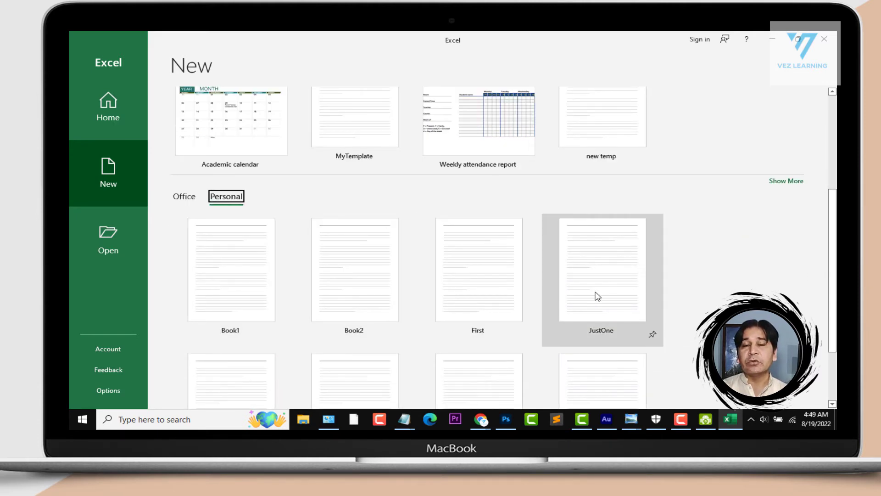
{"action": "scroll", "coordinate": [596, 299], "scroll_direction": "down", "scroll_amount": 2}
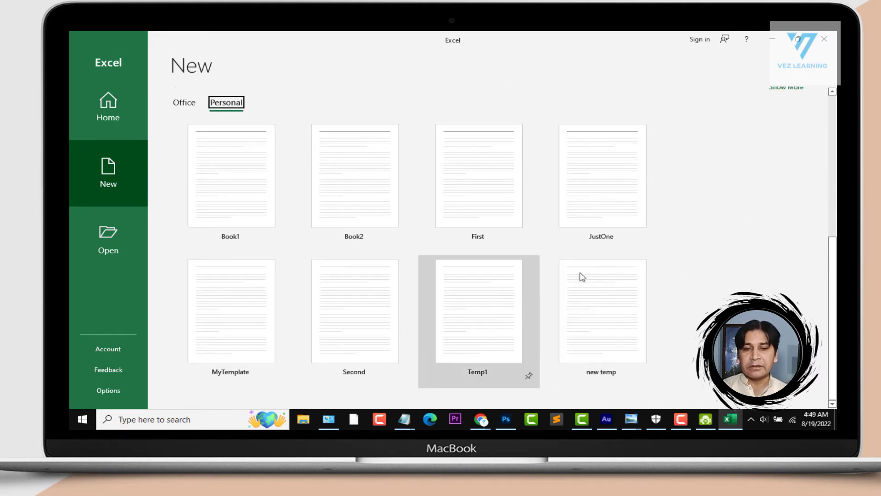
{"action": "scroll", "coordinate": [516, 297], "scroll_direction": "up", "scroll_amount": 1}
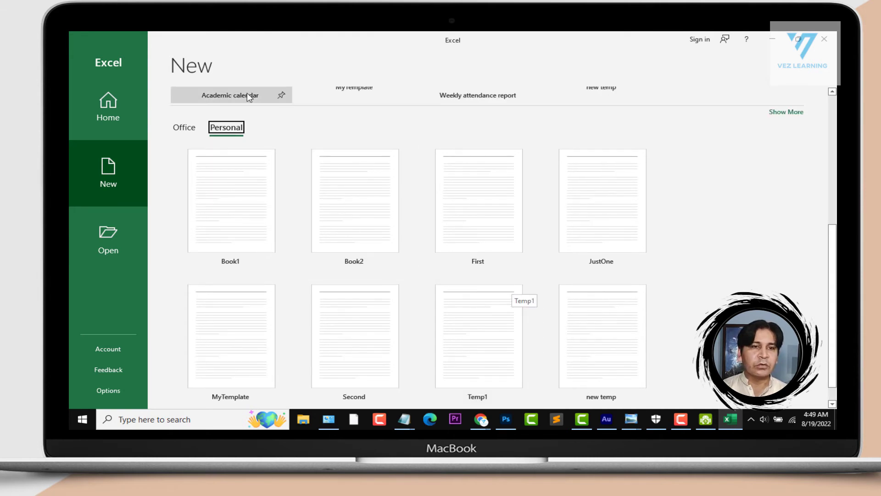
{"action": "left_click", "coordinate": [184, 129]}
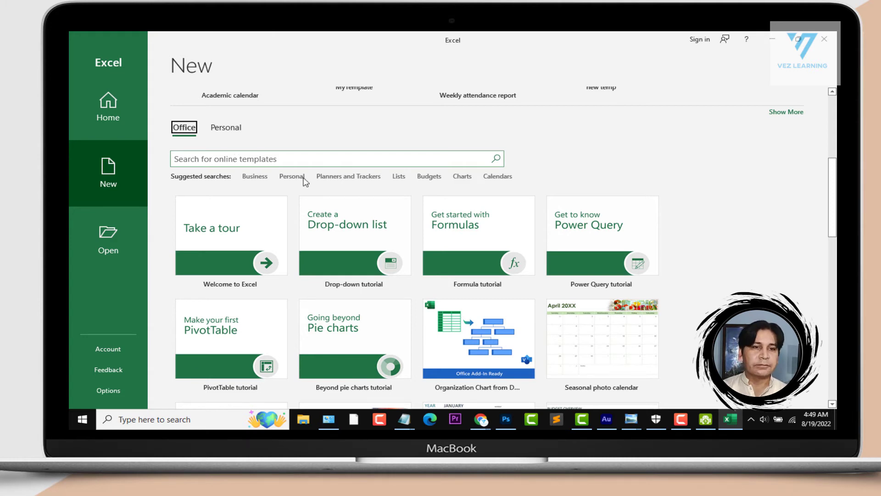
Show the Open page listing recent workbooks like getback.xlsx and Book1.xlsx
{"action": "left_click", "coordinate": [105, 237]}
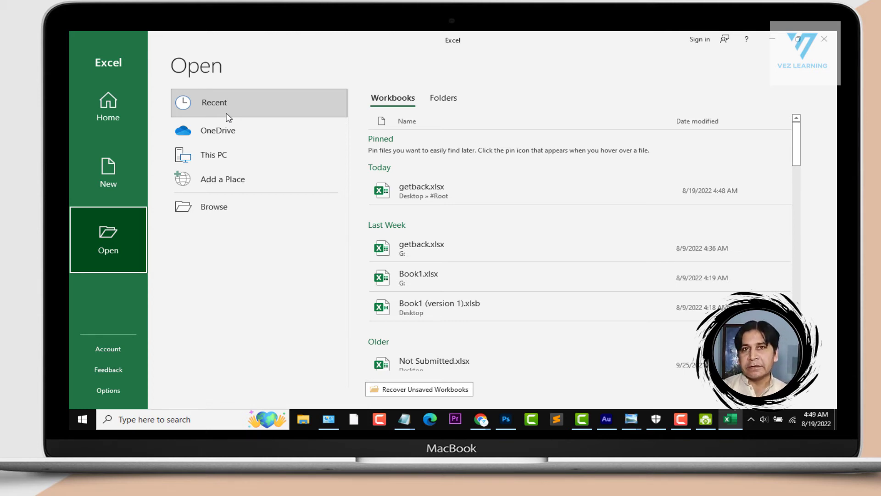
{"action": "mouse_move", "coordinate": [422, 191]}
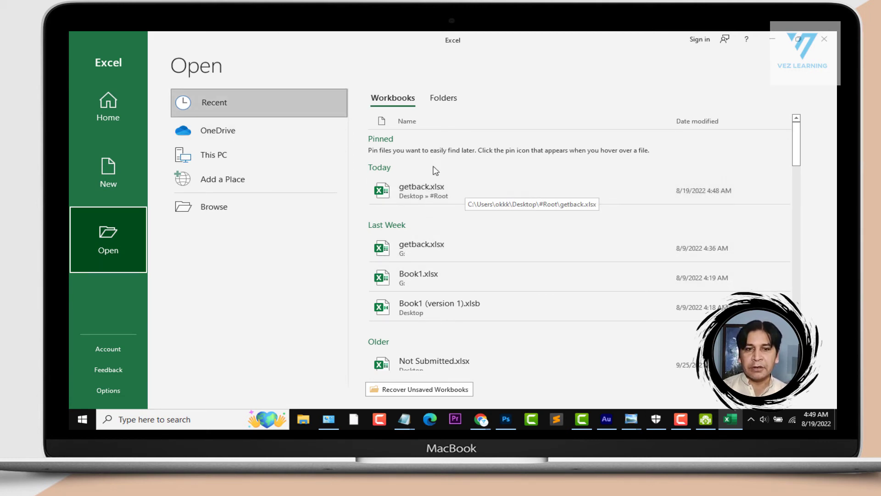
List recent folders, then browse This PC's Documents folder with Adobe, AirDroid and Audacity
{"action": "left_click", "coordinate": [443, 97]}
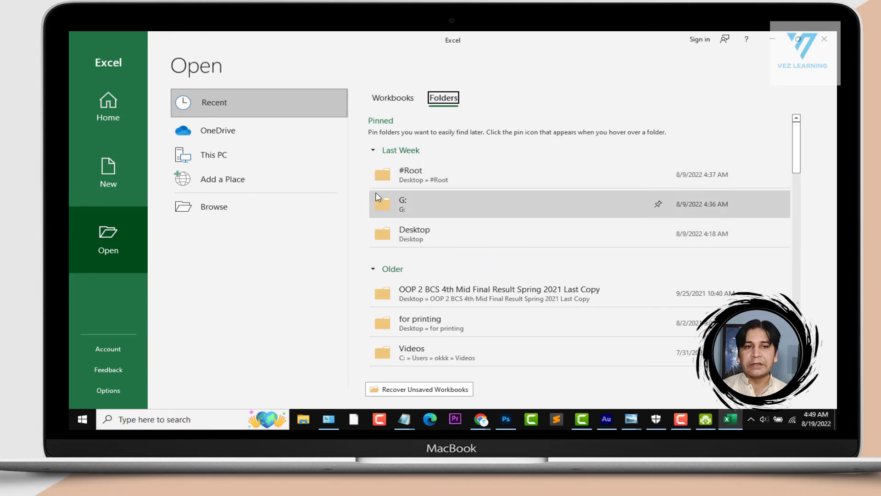
{"action": "left_click", "coordinate": [193, 163]}
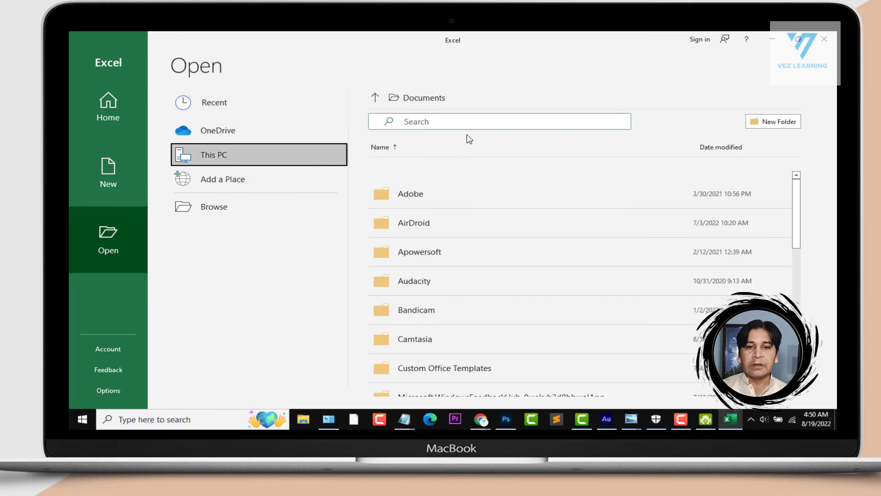
View the Add a Place OneDrive options, then return to Recent folders like #Root and Desktop
{"action": "left_click", "coordinate": [255, 180]}
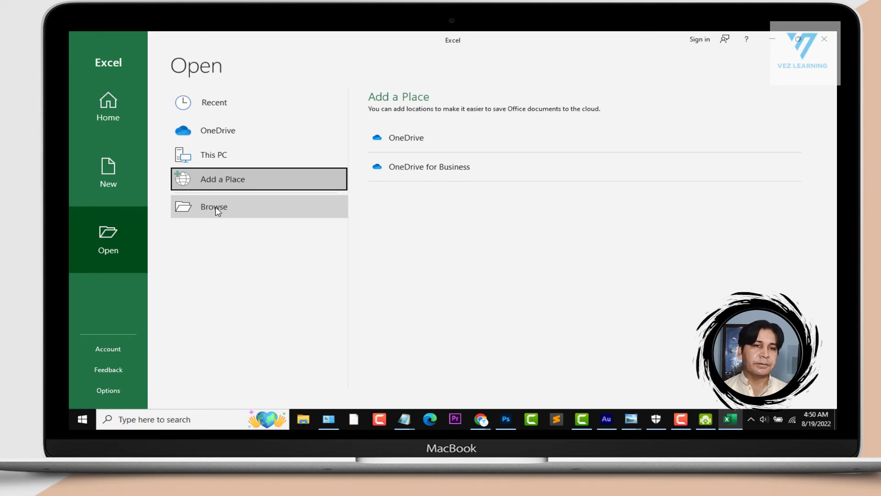
{"action": "left_click", "coordinate": [223, 105]}
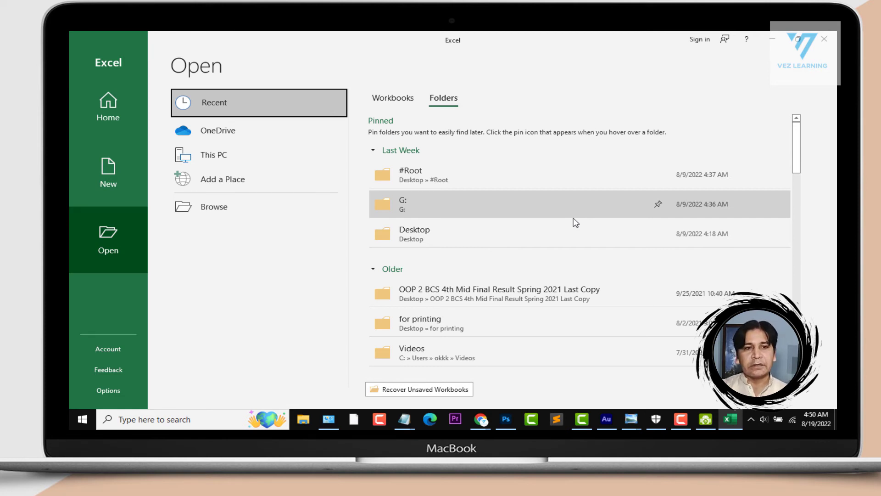
Switch Recent back to Workbooks, then view the Office Professional Plus 2019 Account page
{"action": "left_click", "coordinate": [393, 98]}
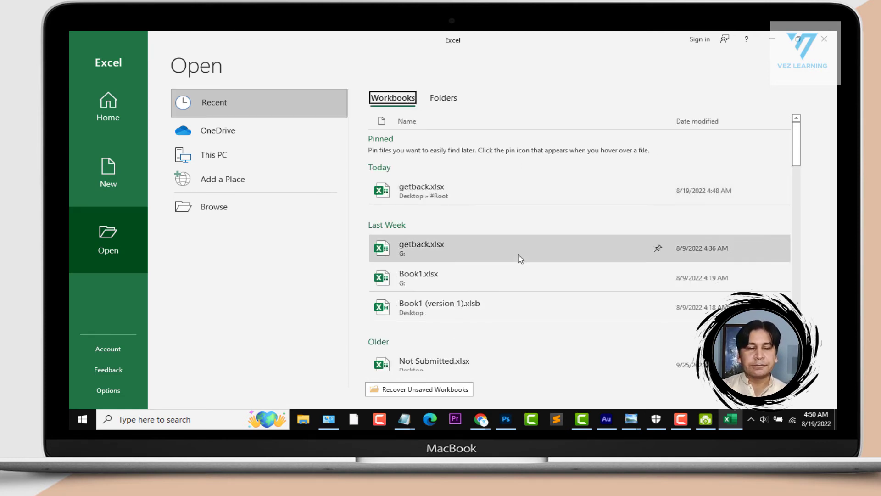
{"action": "left_click", "coordinate": [116, 352]}
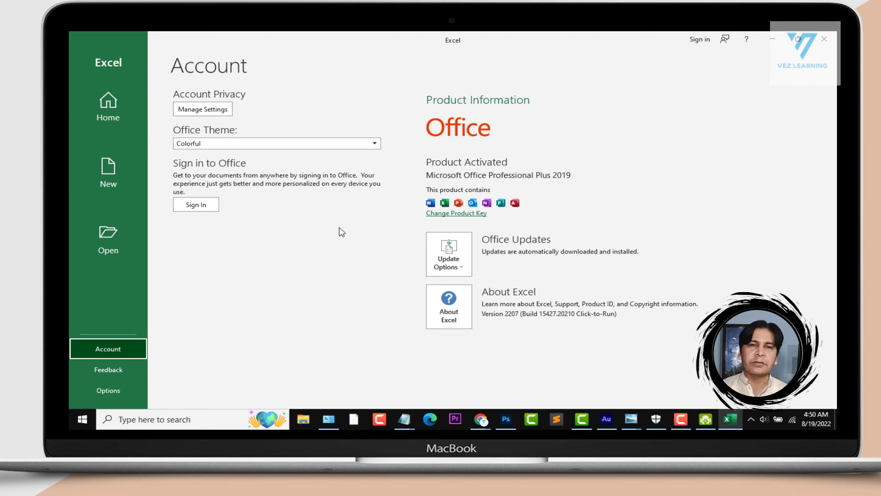
Glance at the Feedback page, then bring up Excel Options on General settings
{"action": "left_click", "coordinate": [112, 371]}
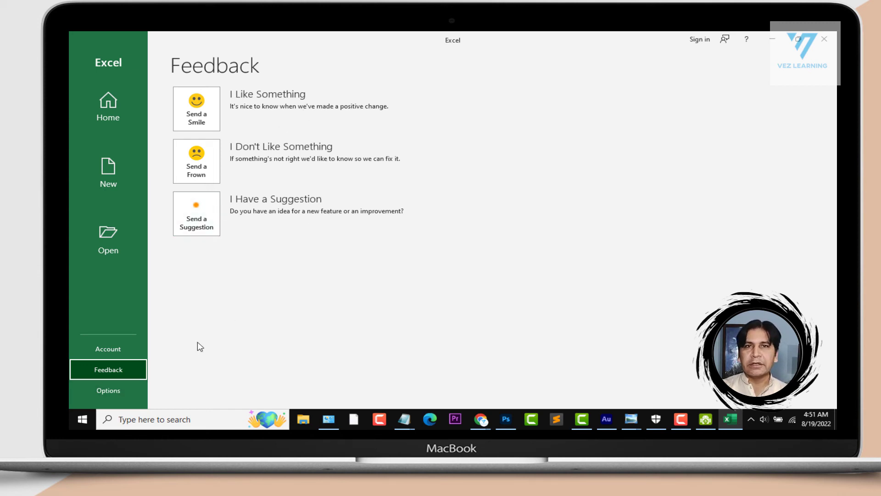
{"action": "left_click", "coordinate": [115, 392]}
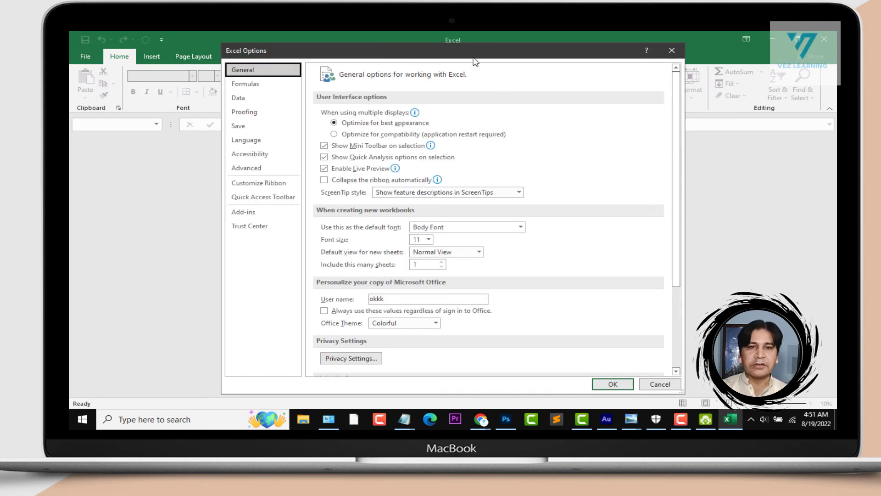
{"action": "left_click_drag", "start_coordinate": [475, 61], "coordinate": [499, 70]}
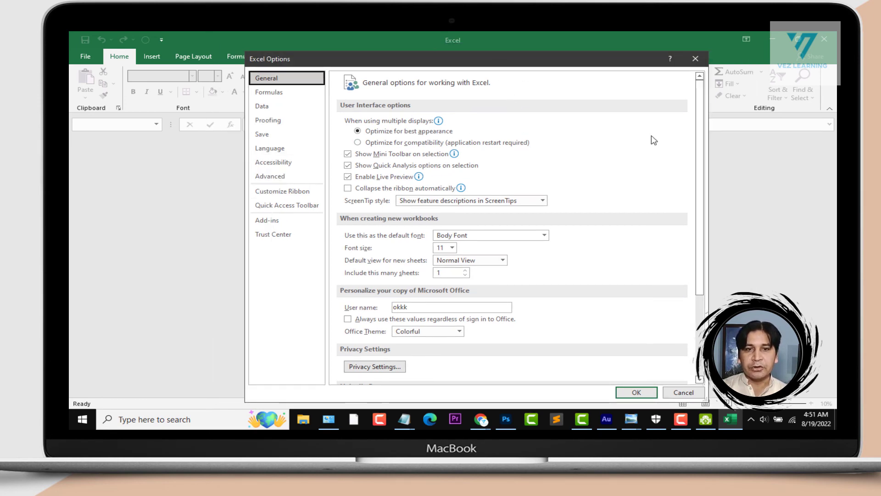
{"action": "scroll", "coordinate": [656, 138], "scroll_direction": "down", "scroll_amount": 3}
{"action": "scroll", "coordinate": [672, 121], "scroll_direction": "up", "scroll_amount": 3}
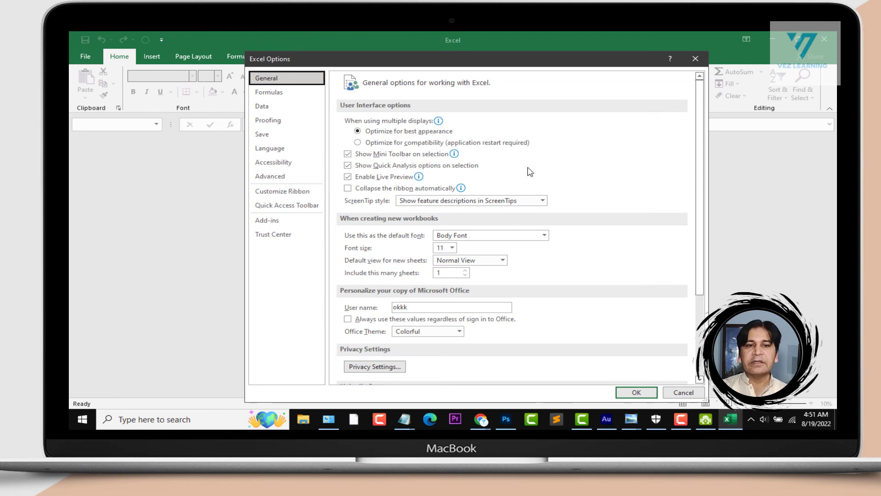
{"action": "left_click", "coordinate": [275, 96]}
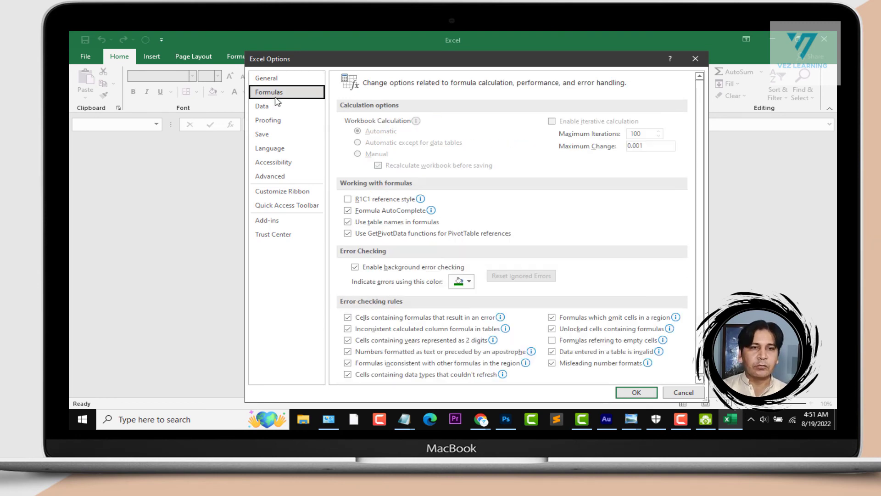
{"action": "left_click", "coordinate": [276, 107]}
{"action": "left_click", "coordinate": [276, 120]}
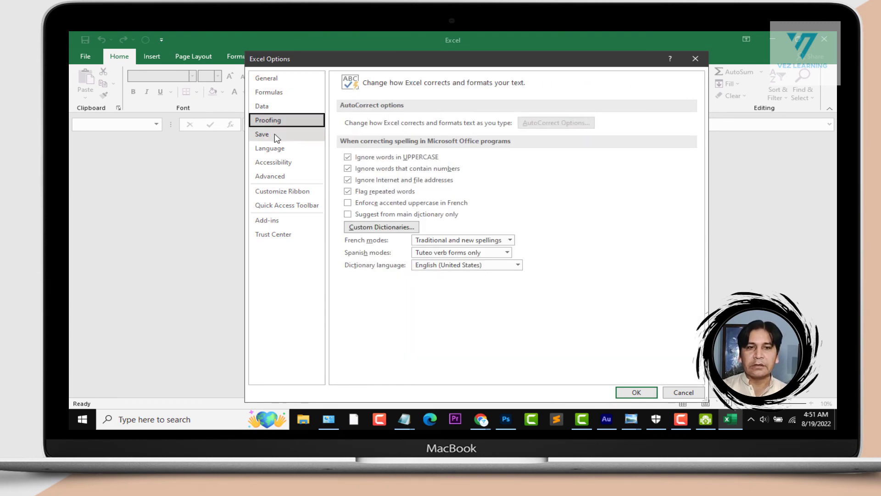
{"action": "left_click", "coordinate": [277, 135]}
{"action": "left_click", "coordinate": [276, 148]}
{"action": "left_click", "coordinate": [278, 177]}
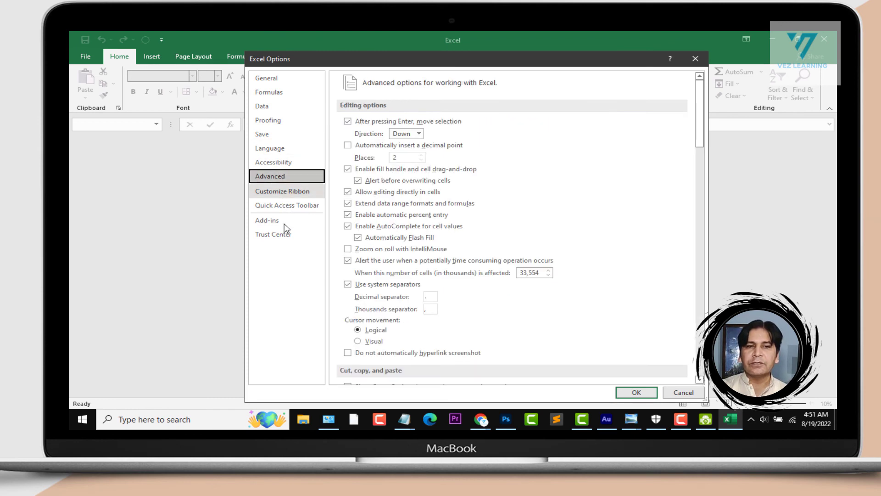
{"action": "left_click", "coordinate": [280, 162]}
{"action": "left_click", "coordinate": [281, 148]}
{"action": "left_click", "coordinate": [282, 134]}
{"action": "left_click", "coordinate": [284, 106]}
{"action": "left_click", "coordinate": [285, 91]}
{"action": "left_click", "coordinate": [288, 81]}
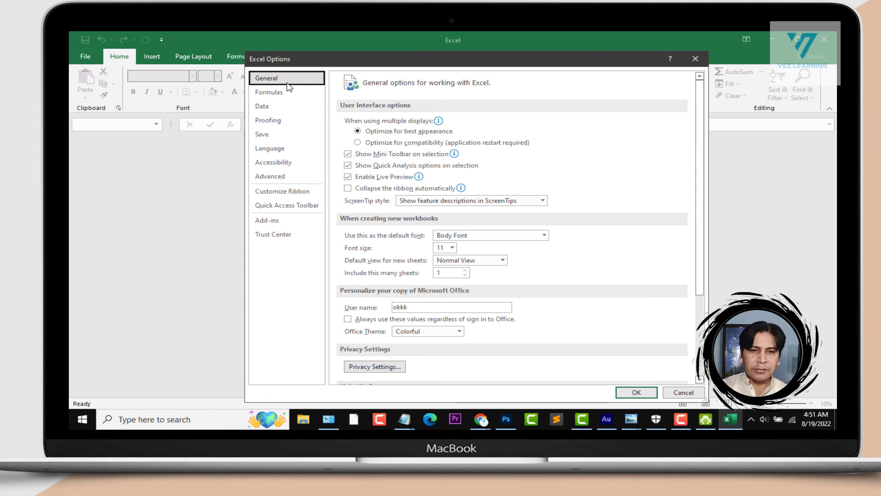
{"action": "left_click", "coordinate": [543, 201]}
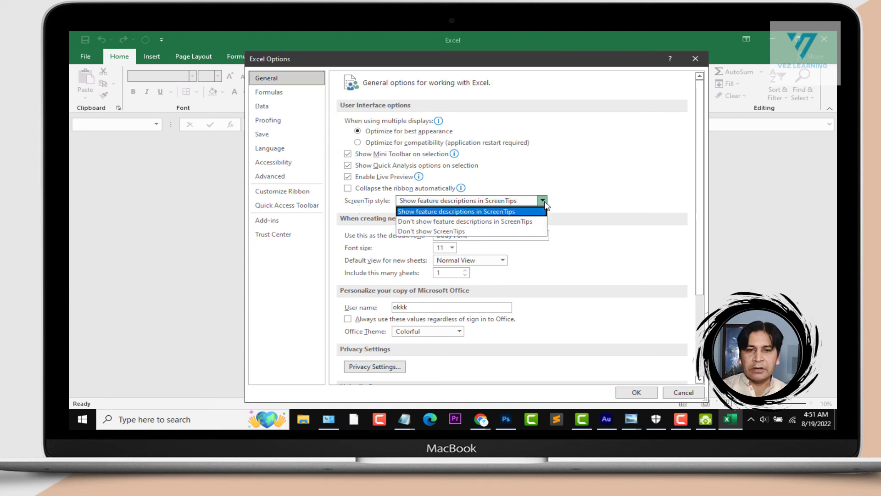
{"action": "left_click", "coordinate": [505, 212]}
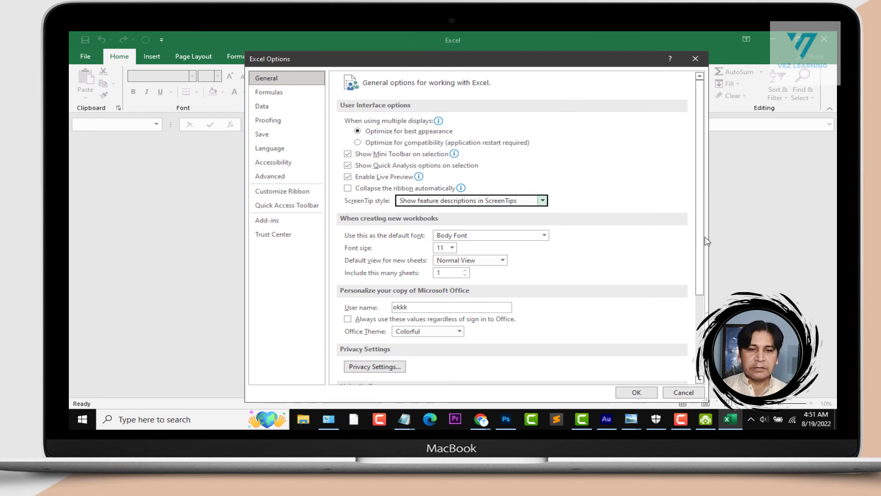
{"action": "scroll", "coordinate": [701, 238], "scroll_direction": "down", "scroll_amount": 1}
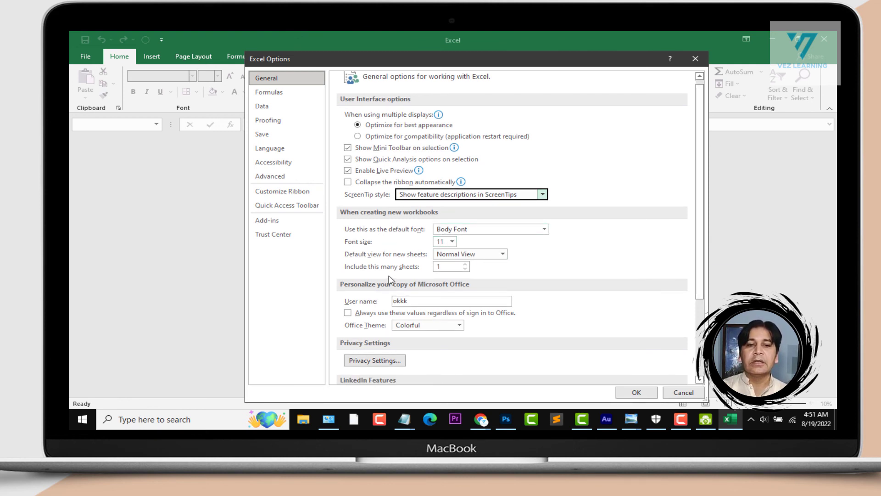
{"action": "scroll", "coordinate": [442, 289], "scroll_direction": "down", "scroll_amount": 2}
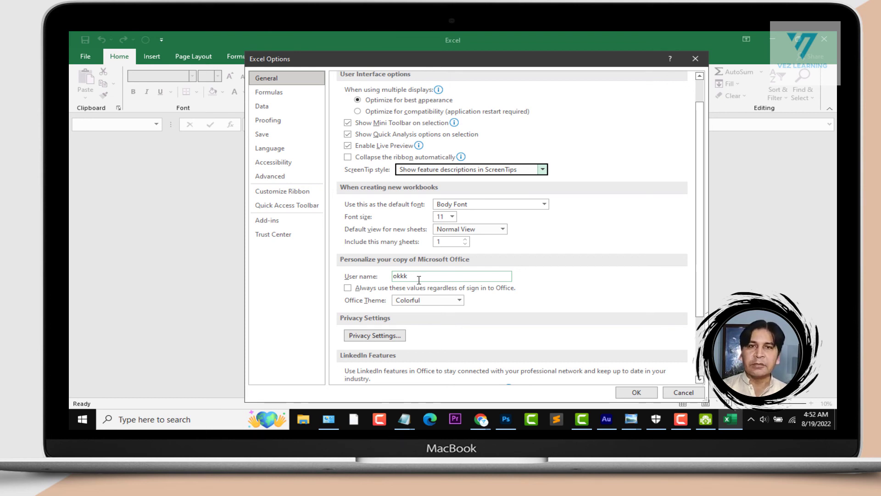
{"action": "scroll", "coordinate": [497, 281], "scroll_direction": "down", "scroll_amount": 2}
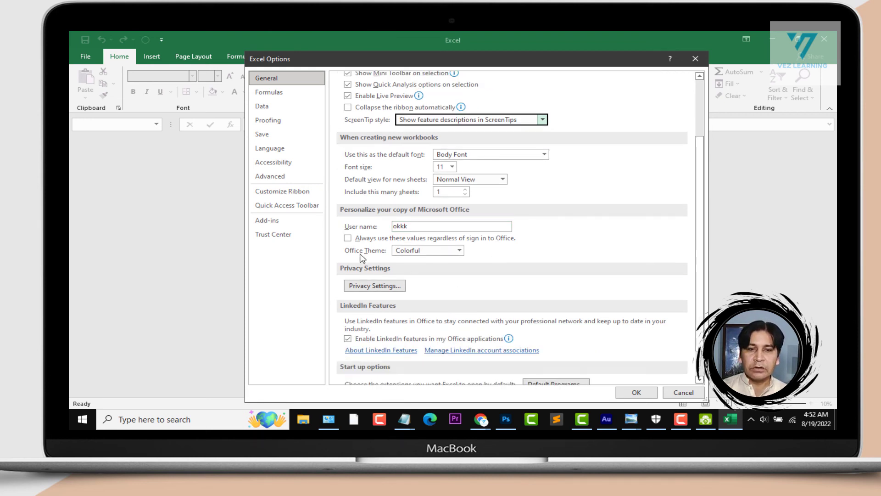
Try the Dark Gray, Black and White Office themes in turn
{"action": "left_click", "coordinate": [459, 250]}
{"action": "left_click", "coordinate": [436, 272]}
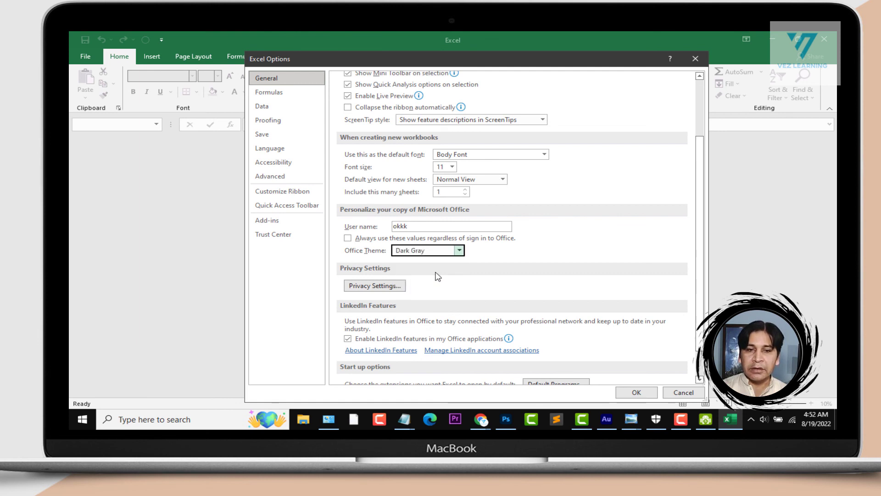
{"action": "left_click", "coordinate": [460, 251]}
{"action": "left_click", "coordinate": [430, 281]}
{"action": "left_click", "coordinate": [459, 250]}
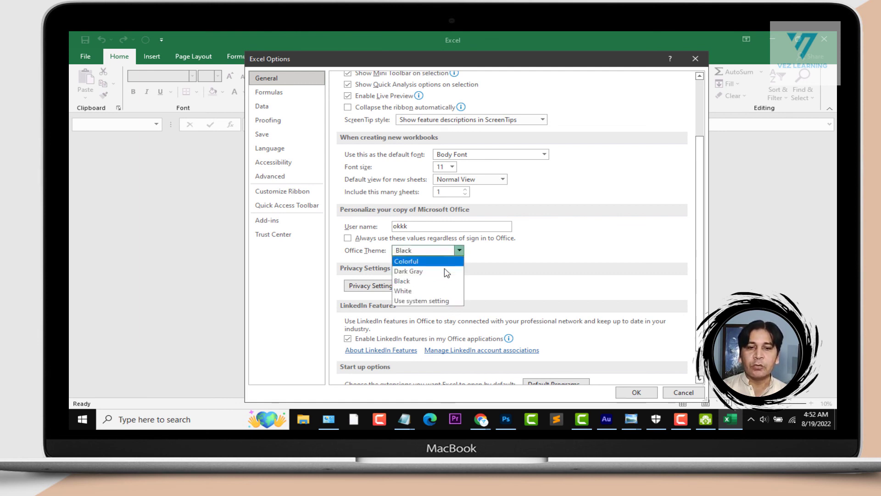
{"action": "left_click", "coordinate": [426, 291]}
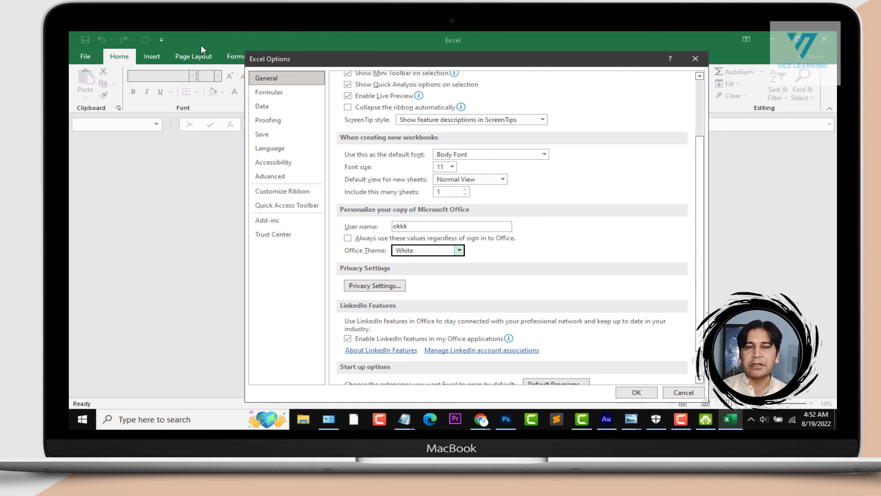
Restore the Colorful Office theme and close Excel Options
{"action": "left_click", "coordinate": [459, 250]}
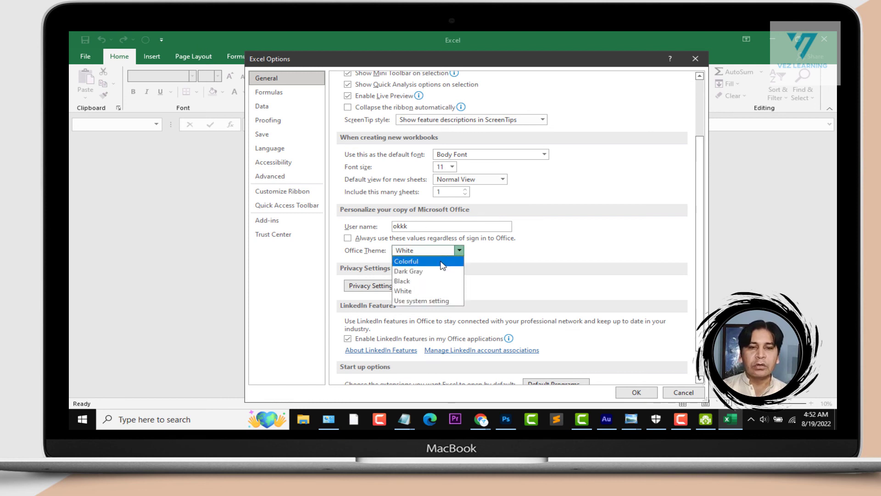
{"action": "left_click", "coordinate": [442, 262]}
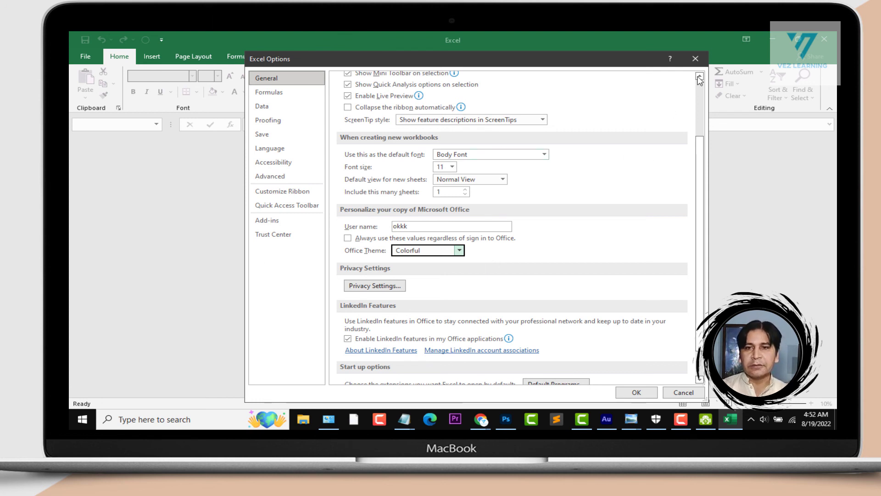
{"action": "left_click", "coordinate": [695, 59]}
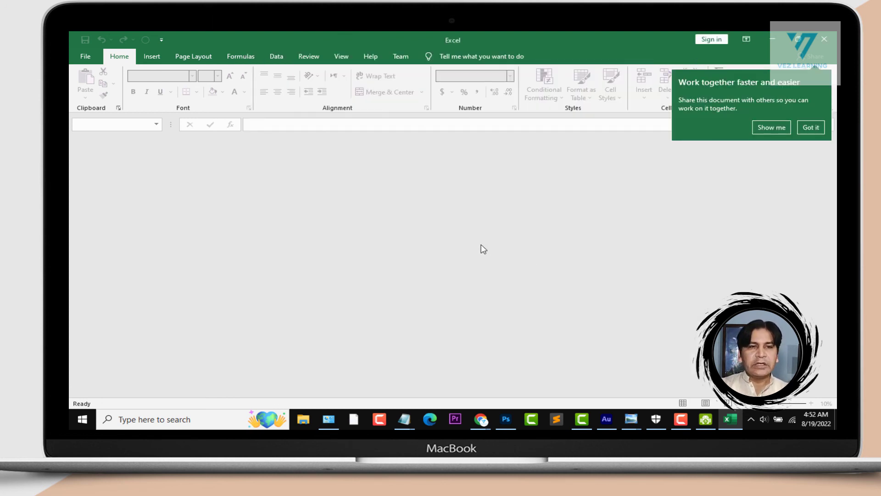